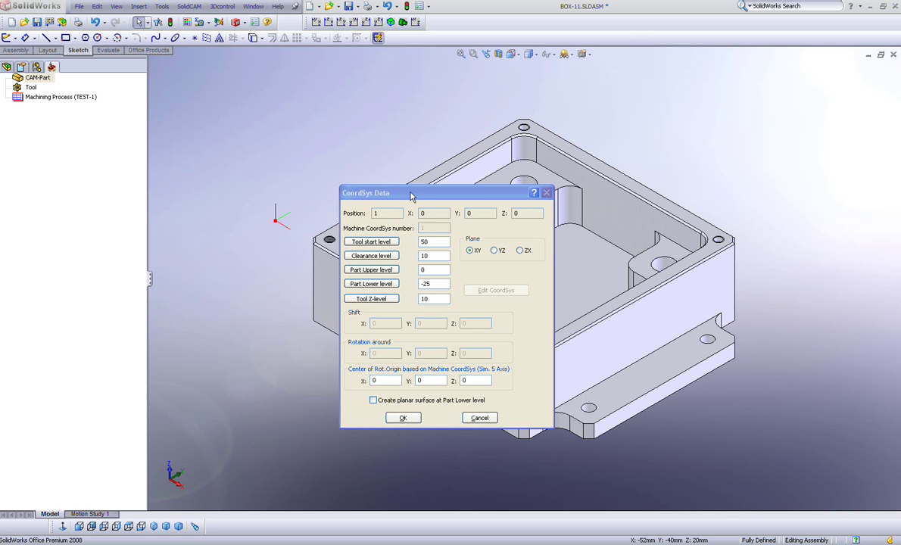
Set the Tool start level to 50 and the Clearance level to 10.
left_click_drag(383, 190, 286, 77)
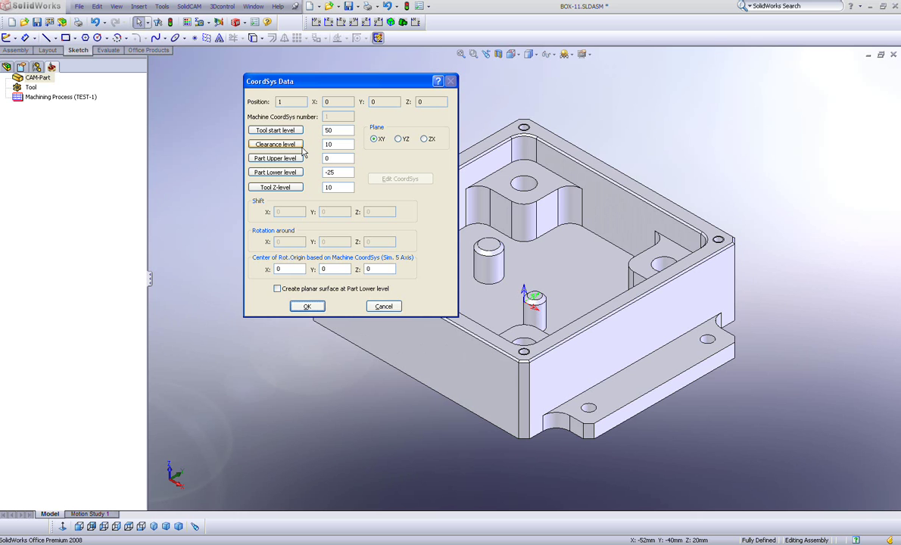
middle_click_drag(487, 216, 541, 150)
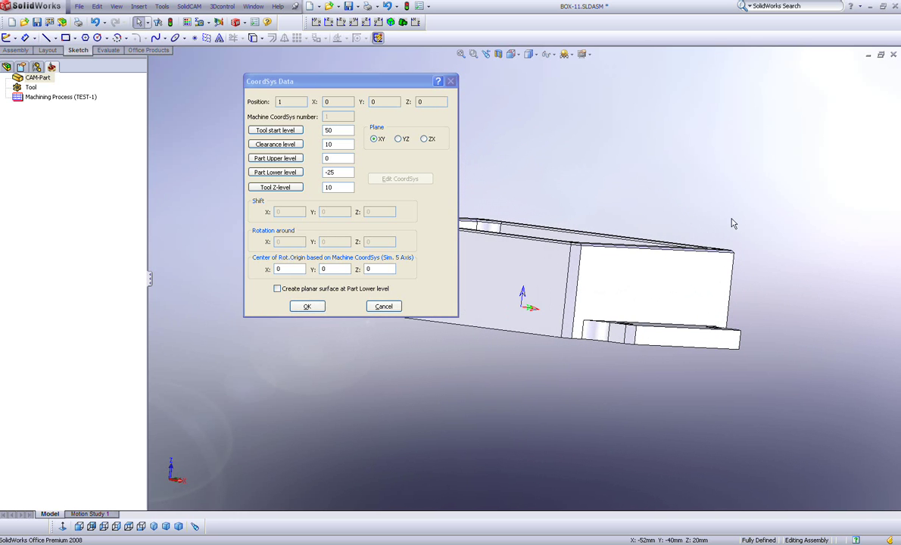
middle_click_drag(493, 186, 523, 232)
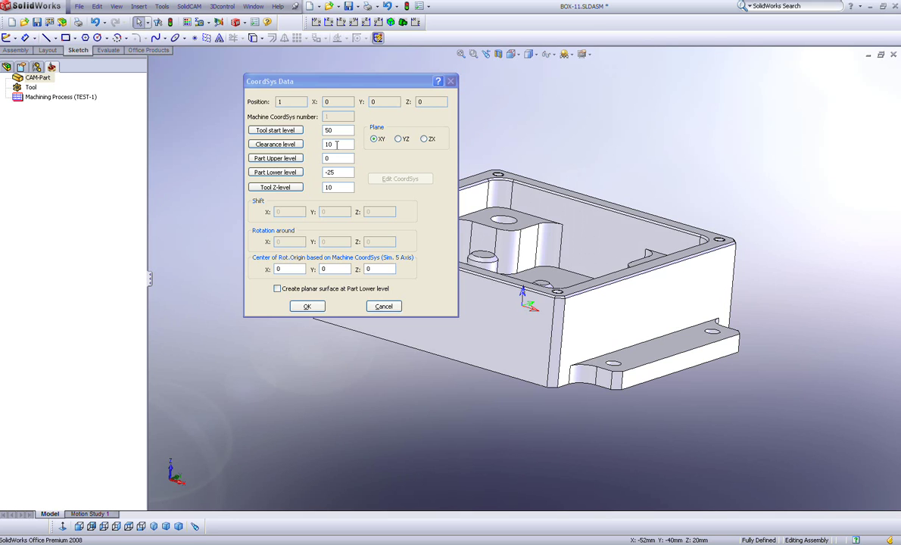
double_click(337, 144)
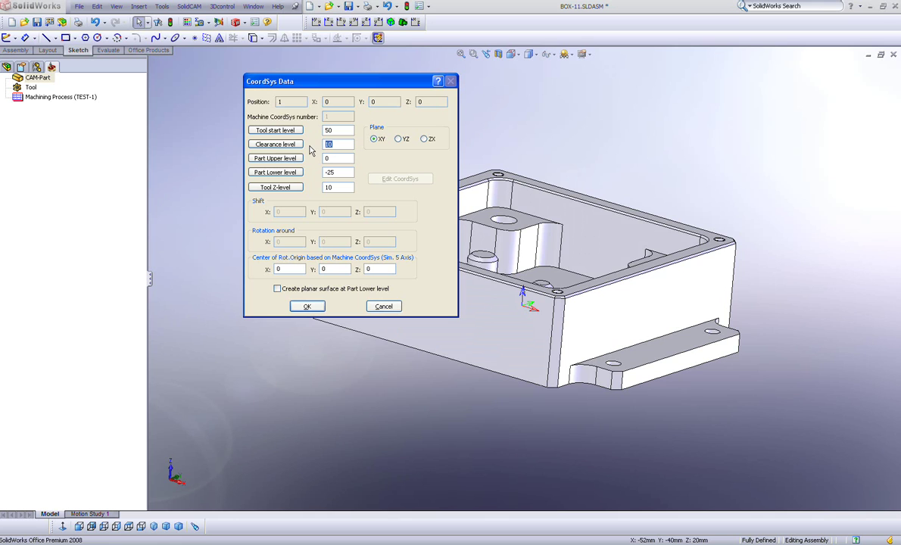
type("50")
left_click_drag(345, 144, 302, 153)
type("10")
Set the Part Upper level from the box's top rim face.
left_click_drag(334, 79, 514, 252)
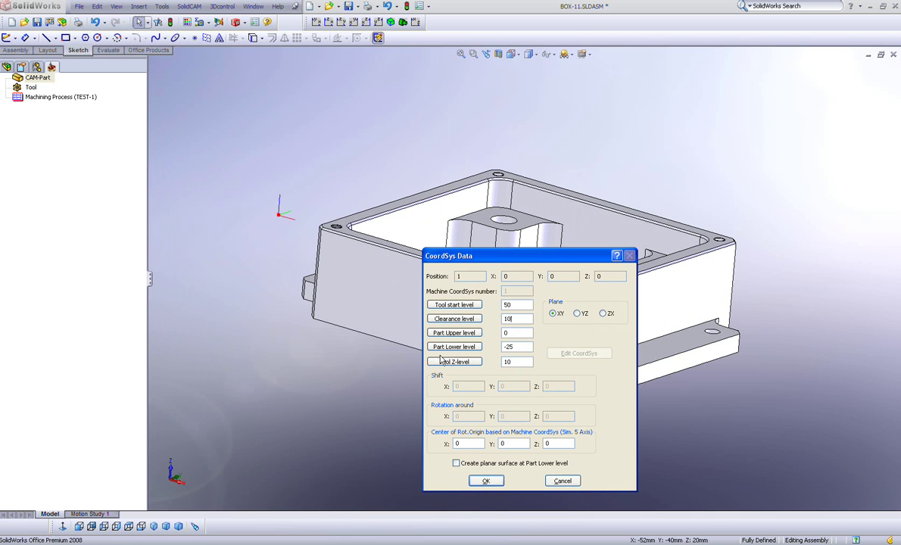
left_click(453, 333)
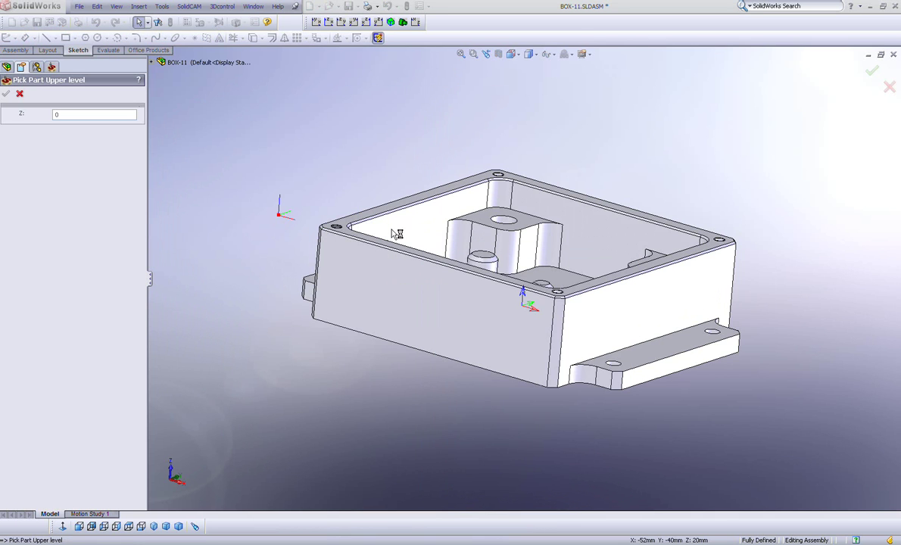
left_click(384, 208)
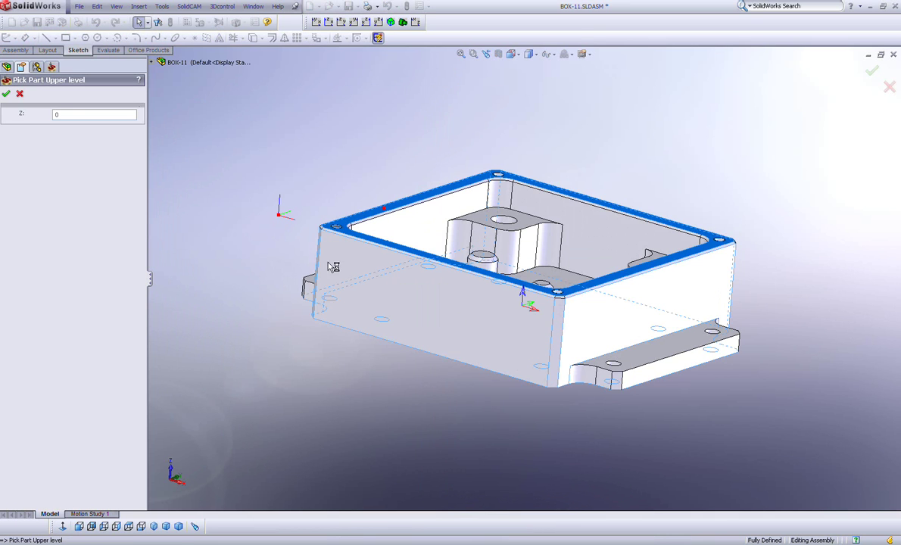
left_click(13, 90)
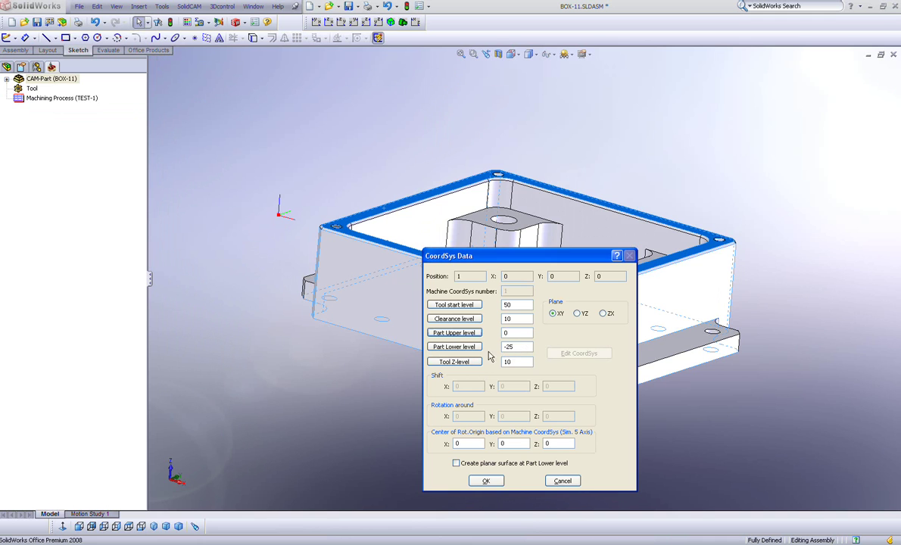
Set the Part Lower level from the box's bottom face.
left_click(454, 347)
mouse_move(346, 372)
middle_mouse_down()
mouse_move(357, 328)
mouse_move(376, 322)
middle_mouse_up()
left_click(375, 319)
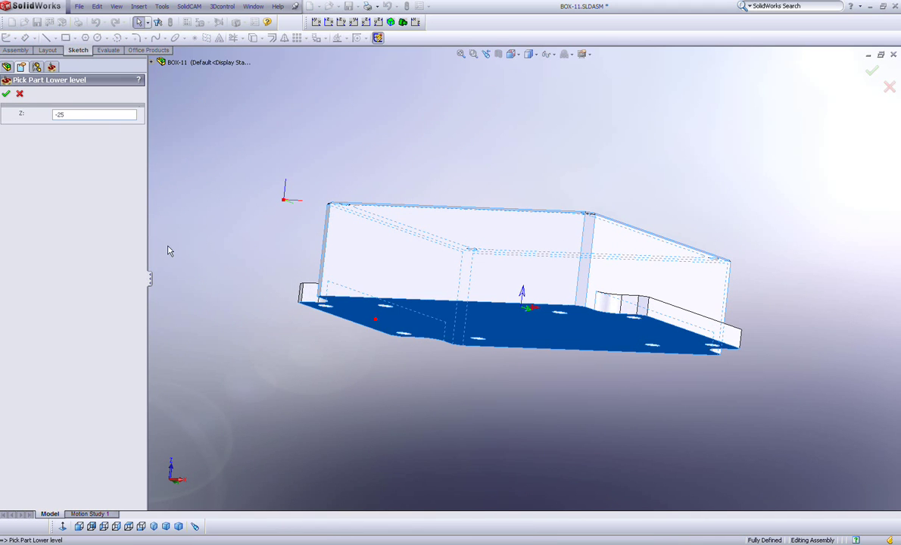
left_click(7, 95)
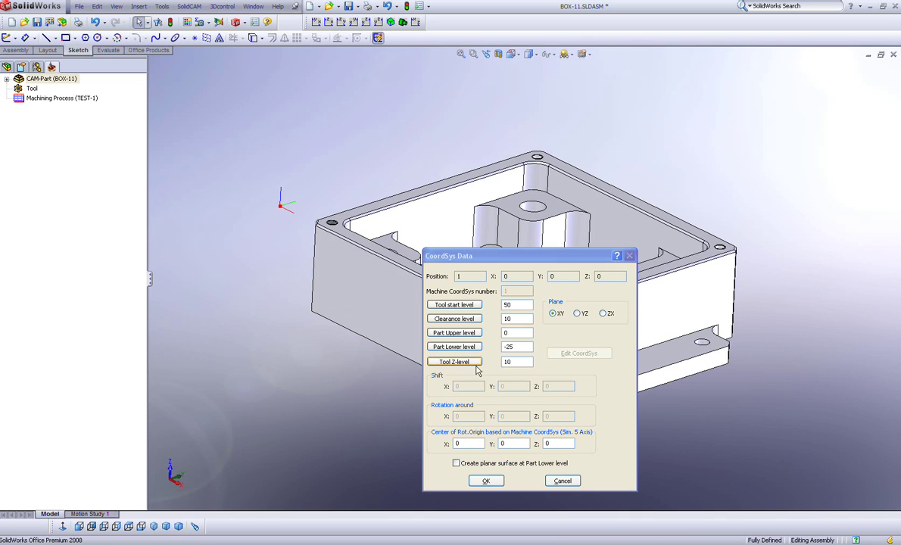
Change the Tool Z-level to 350, then orbit to inspect the box.
double_click(513, 363)
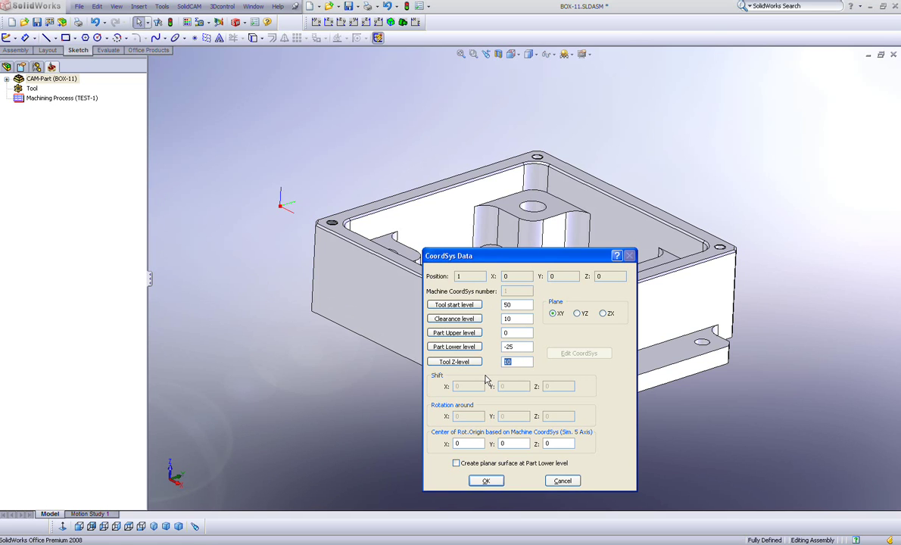
type("350")
left_click_drag(524, 260, 300, 227)
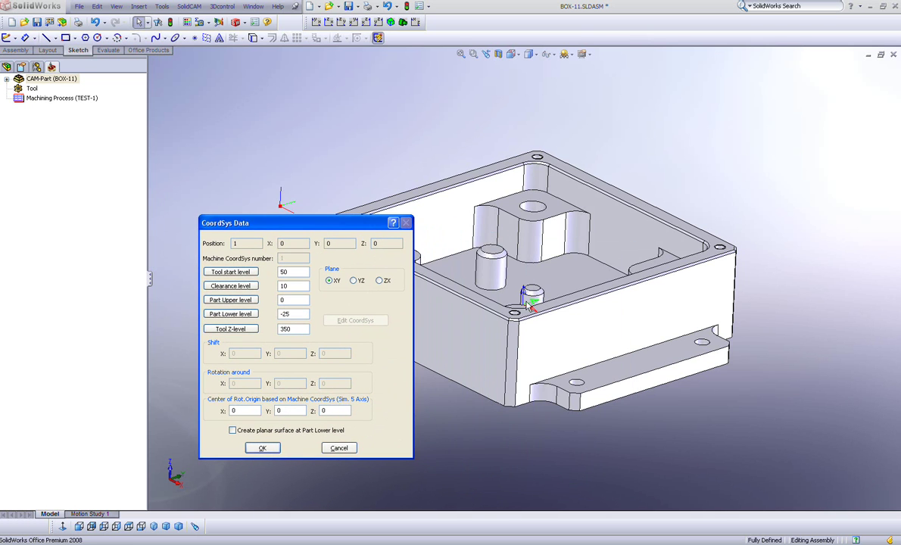
middle_click_drag(489, 283, 583, 294)
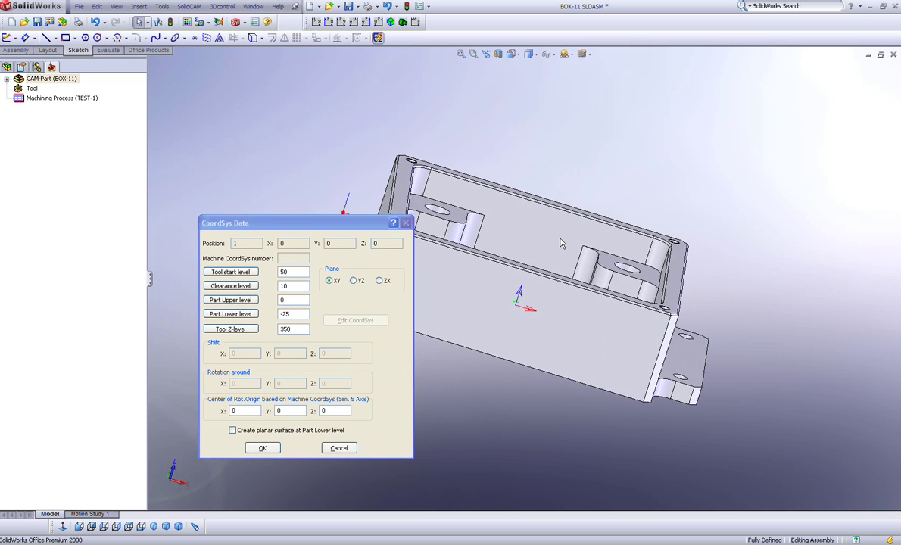
middle_click_drag(561, 238, 533, 402)
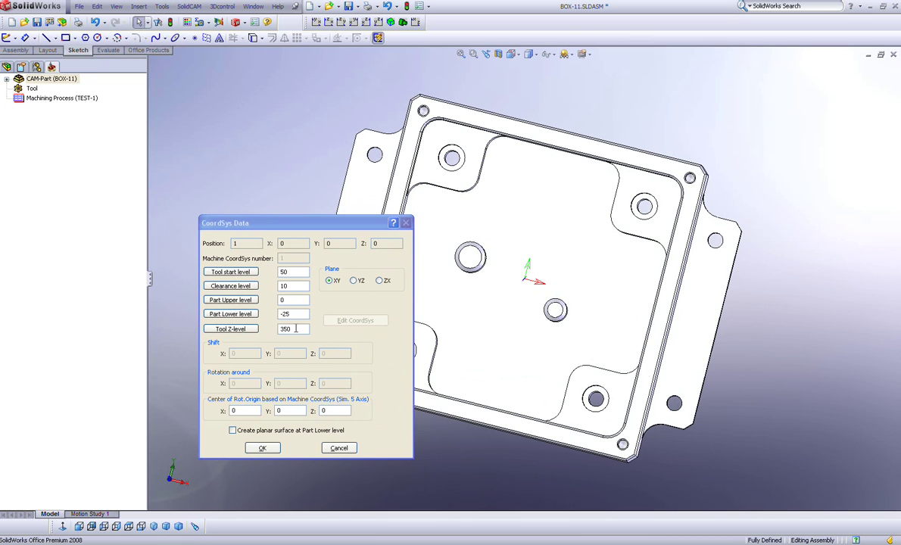
middle_click_drag(500, 273, 517, 301)
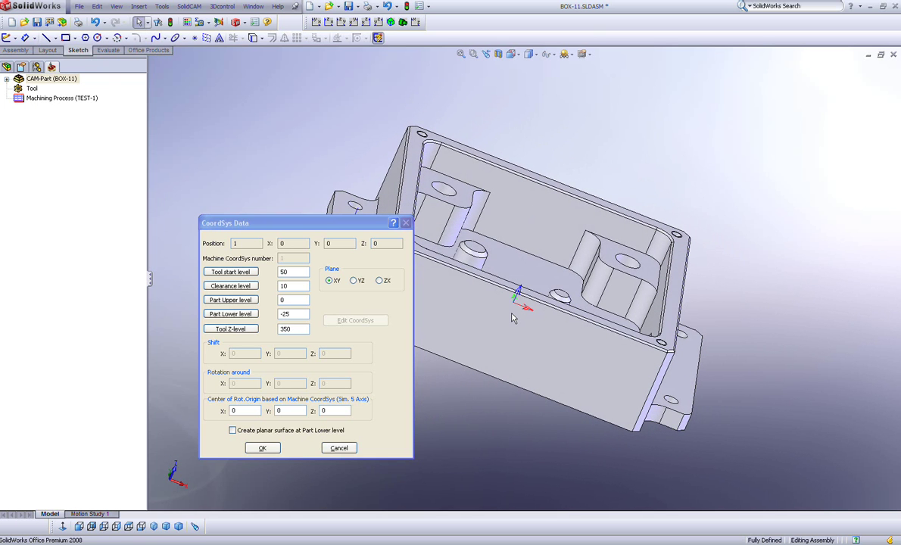
left_click(262, 448)
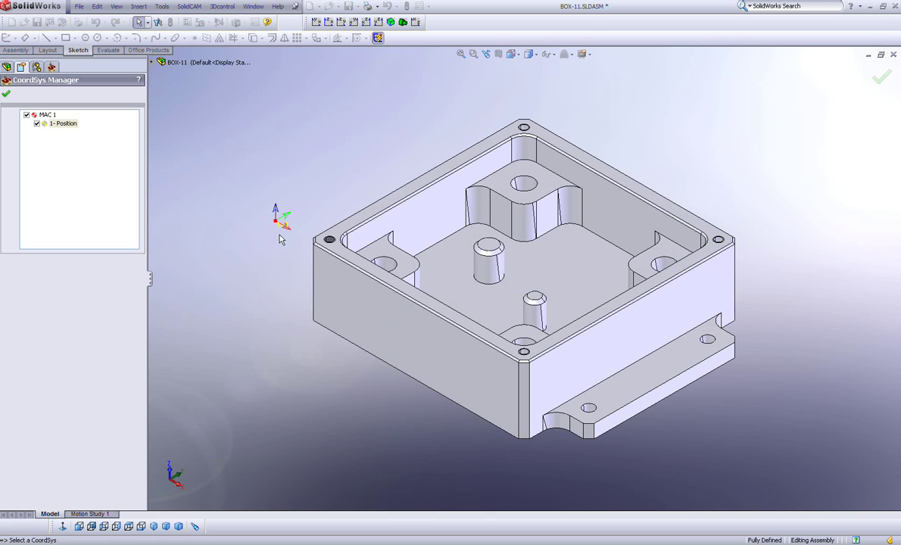
right_click(62, 126)
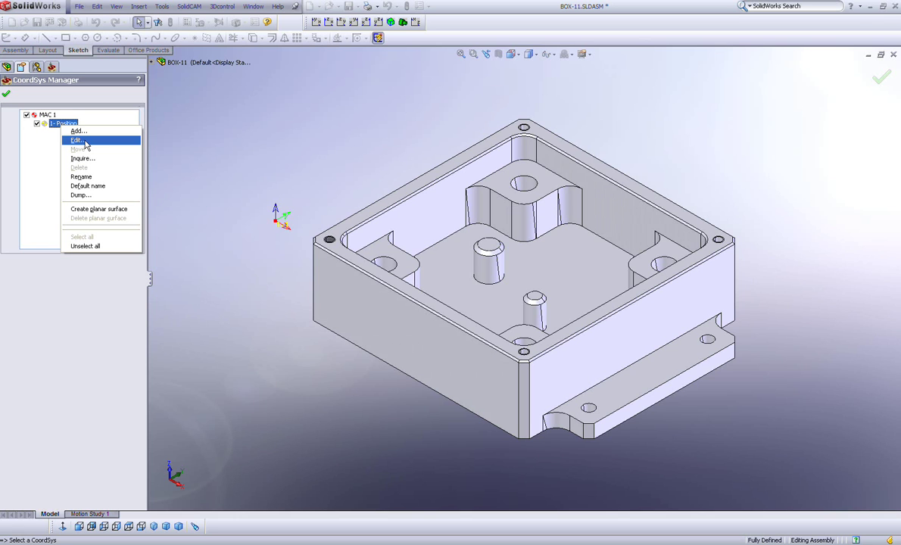
left_click(157, 132)
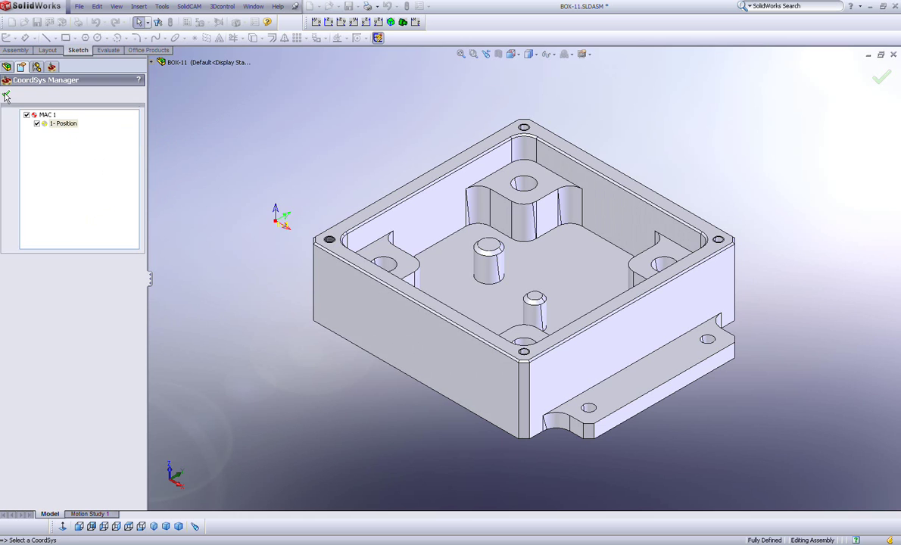
Accept the coordinate system and define the stock as an auto box, previewing it.
left_click(217, 152)
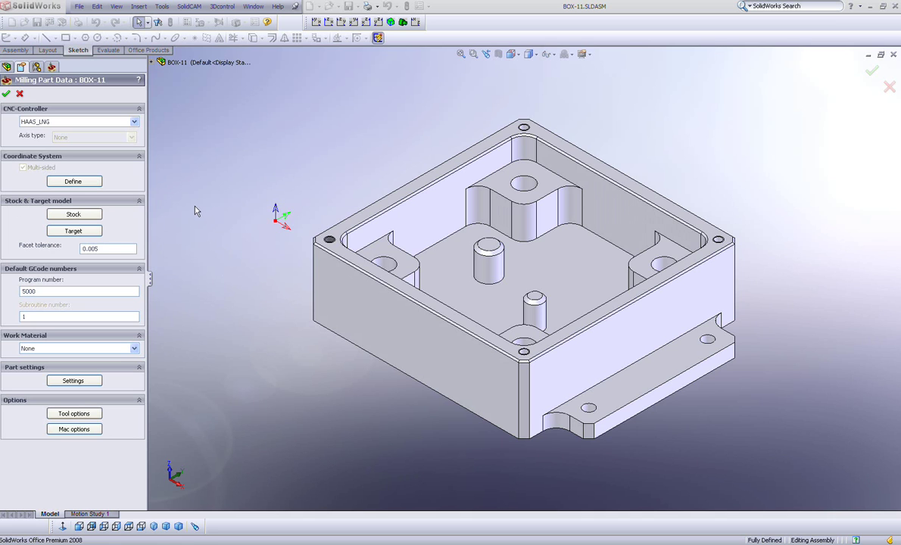
left_click(83, 215)
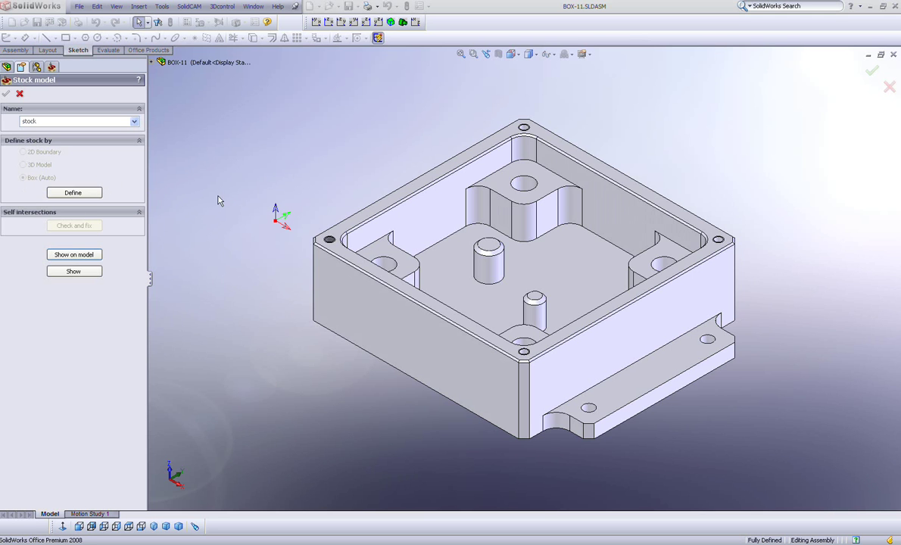
left_click(73, 256)
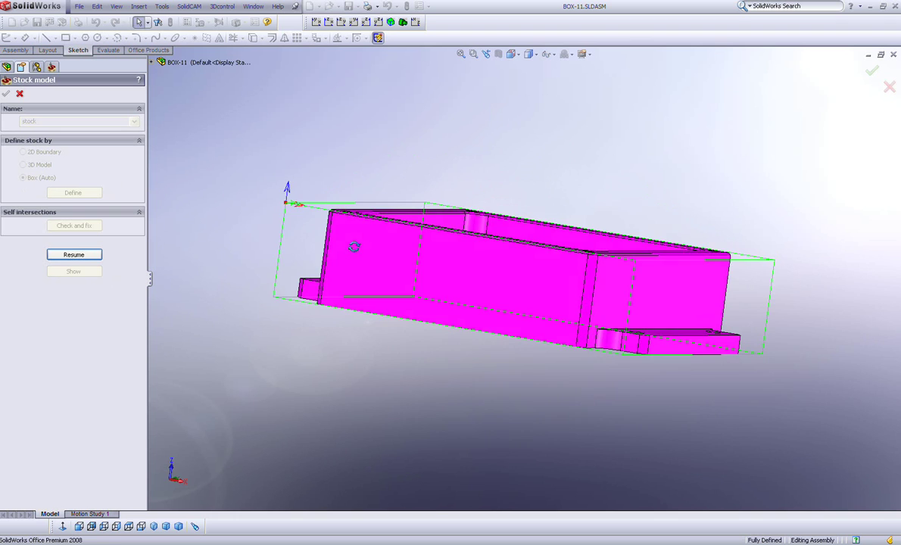
left_click(62, 254)
left_click(74, 273)
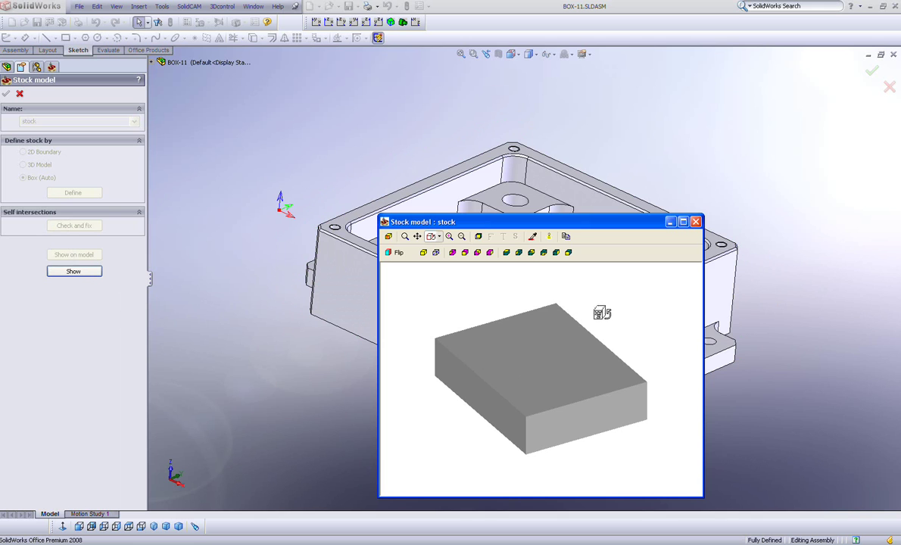
left_click(696, 221)
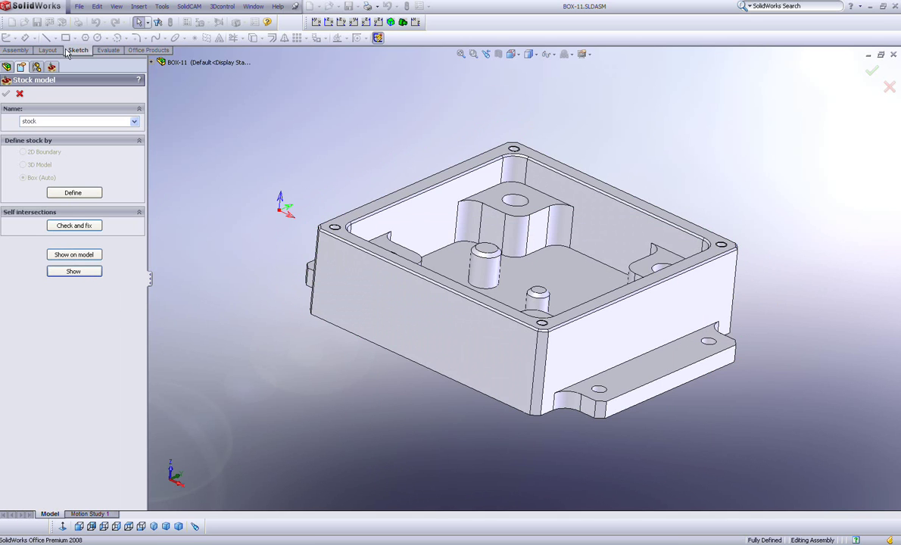
Confirm the stock, then create the target from BOX-11, preview and accept it.
left_click(7, 93)
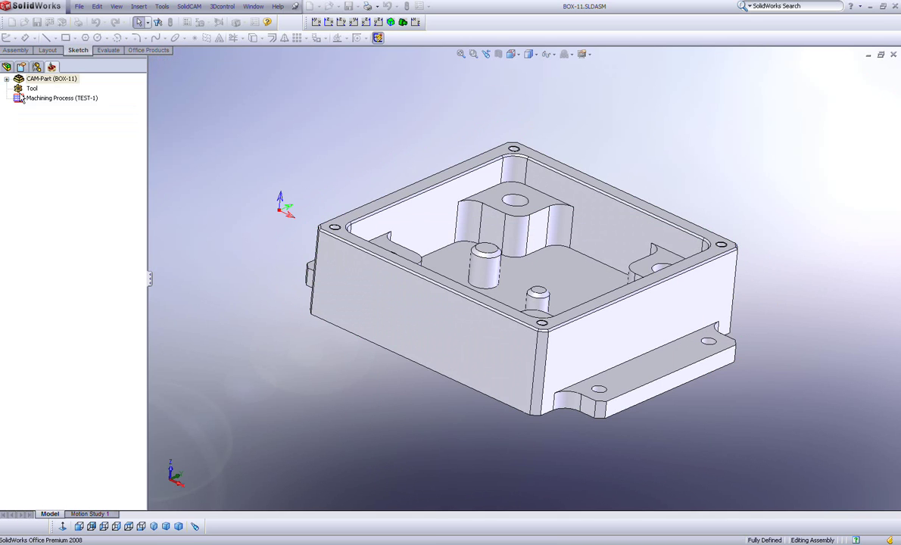
left_click(74, 231)
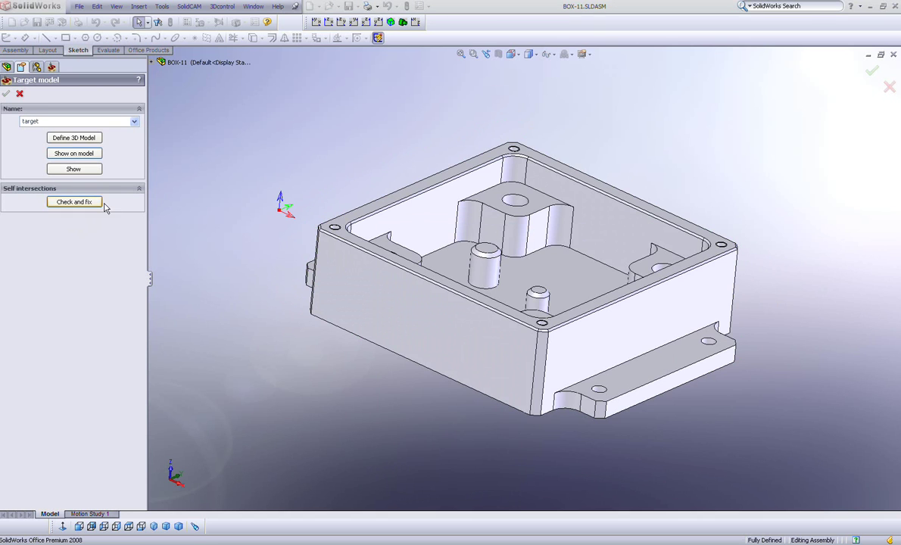
left_click(94, 172)
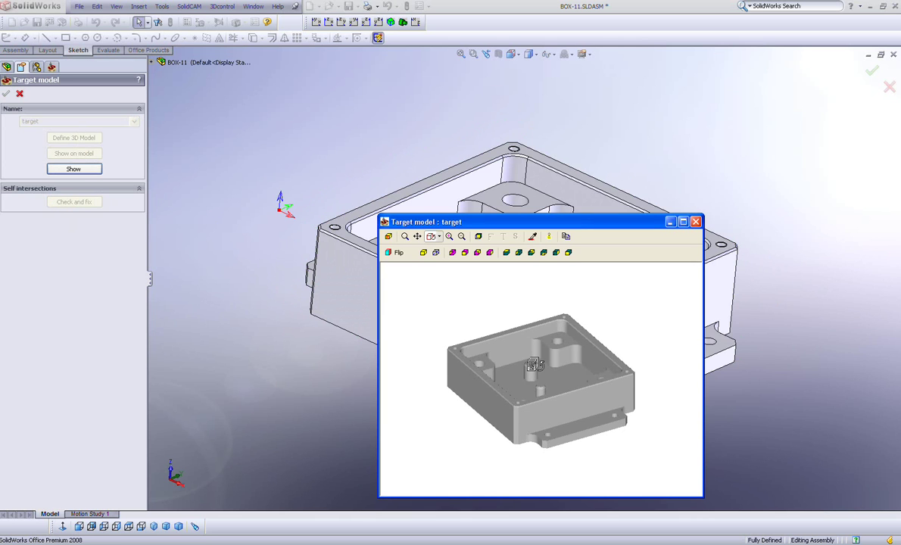
left_click(696, 221)
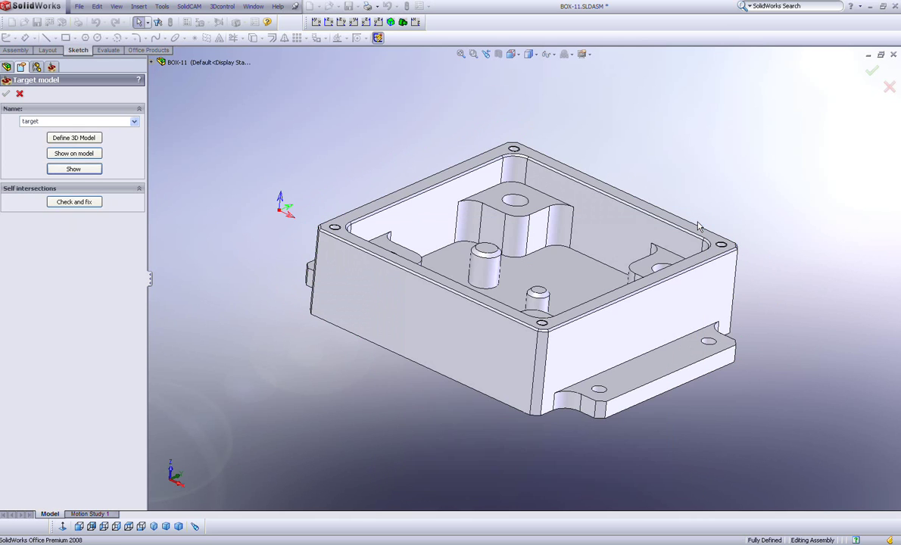
left_click(20, 93)
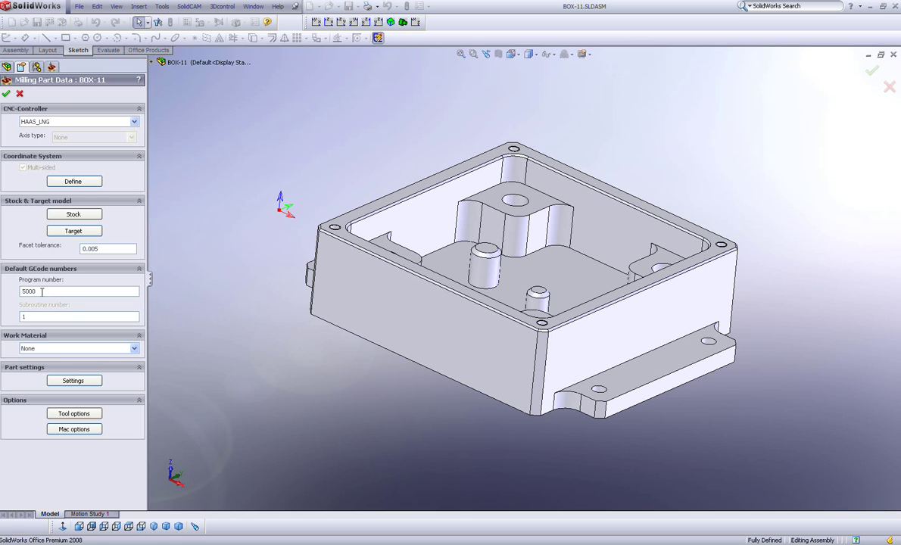
Keep program number 5000 and accept the BOX-11 Milling Part Data.
double_click(41, 290)
left_click(6, 96)
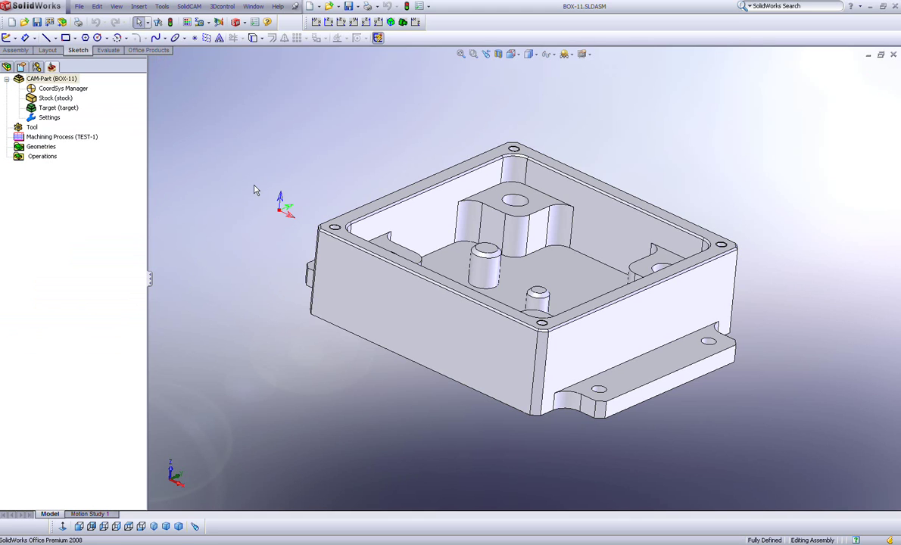
right_click(45, 80)
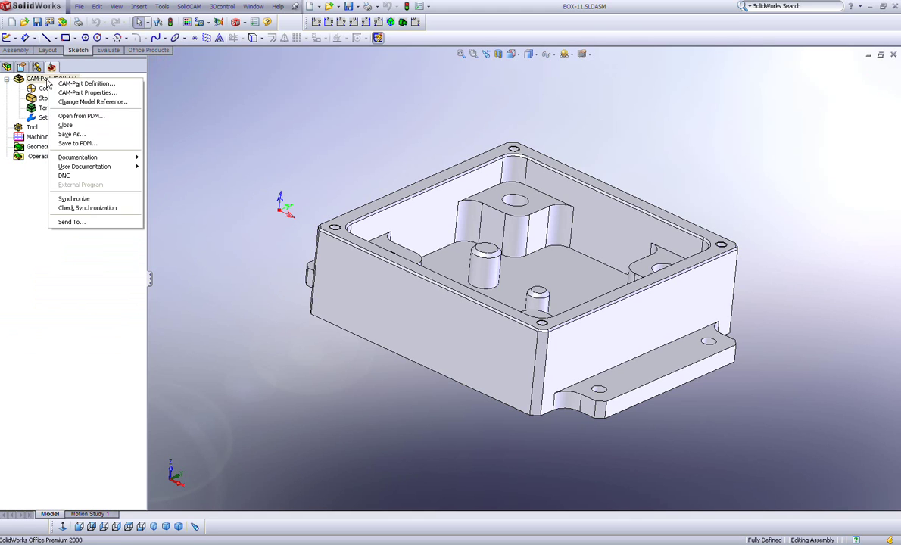
left_click(76, 84)
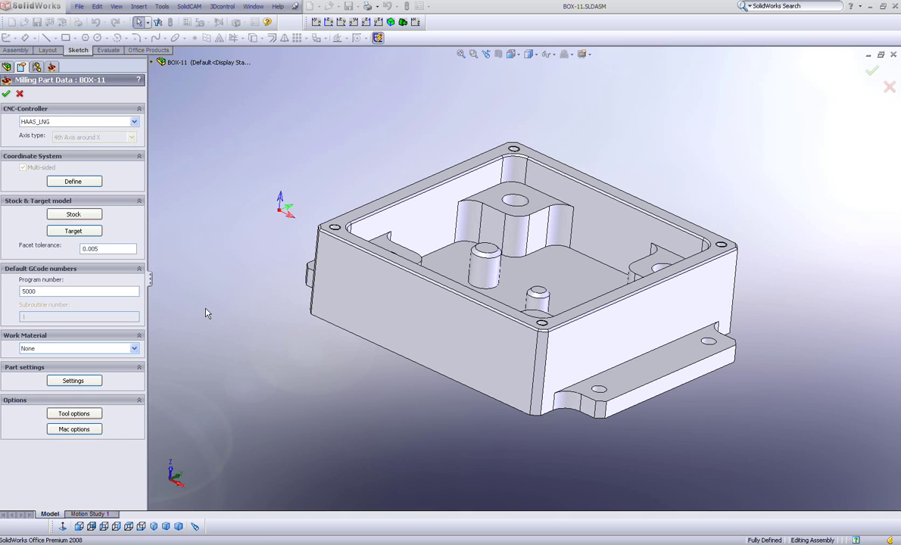
key("Return")
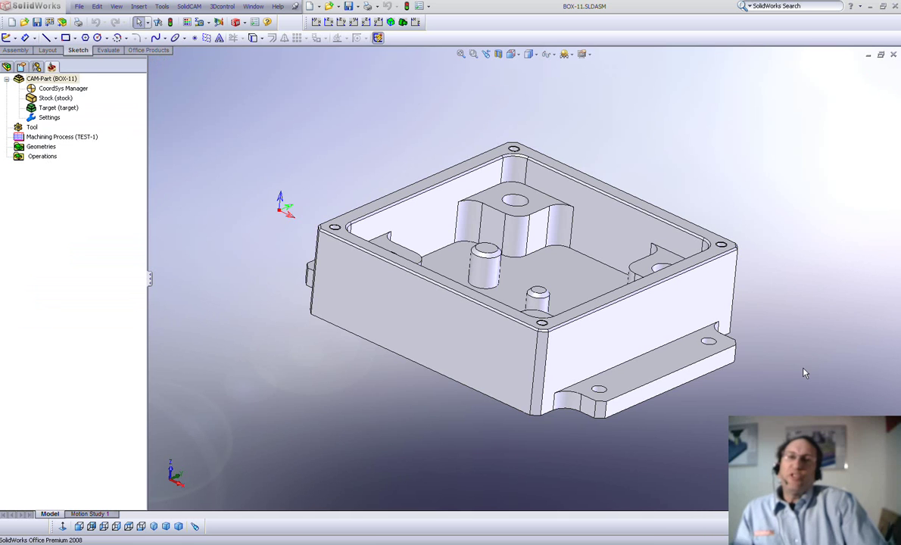